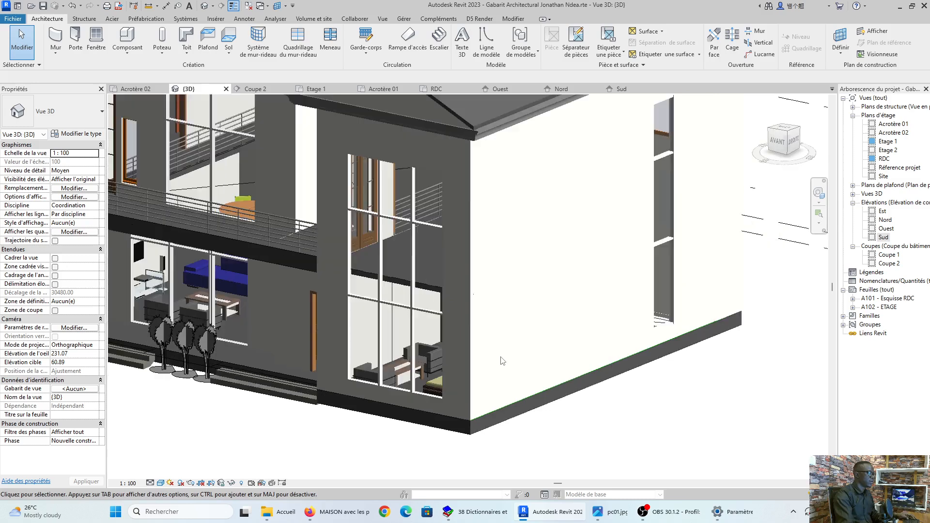
Step: Switch to the reference photo pc01.jpg, examine the horizontal joints in the facade cladding, and return to the Revit model
{"action": "scroll", "coordinate": [372, 352], "scroll_direction": "up", "scroll_amount": 5}
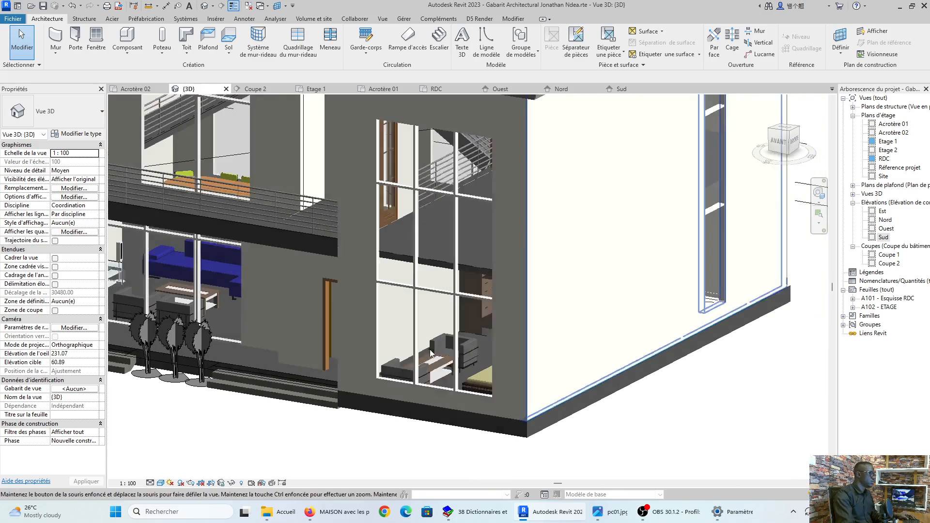
{"action": "left_click", "coordinate": [599, 512]}
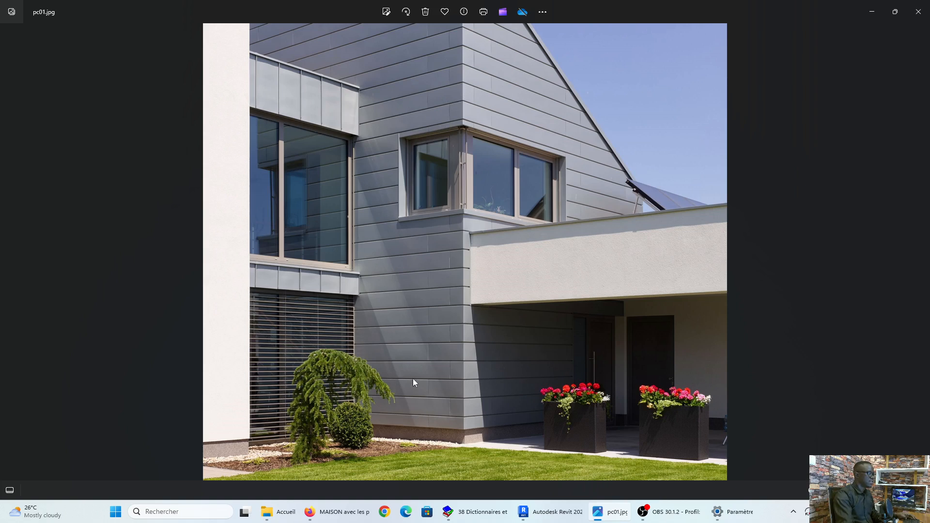
{"action": "left_click", "coordinate": [430, 299]}
{"action": "left_click", "coordinate": [539, 509]}
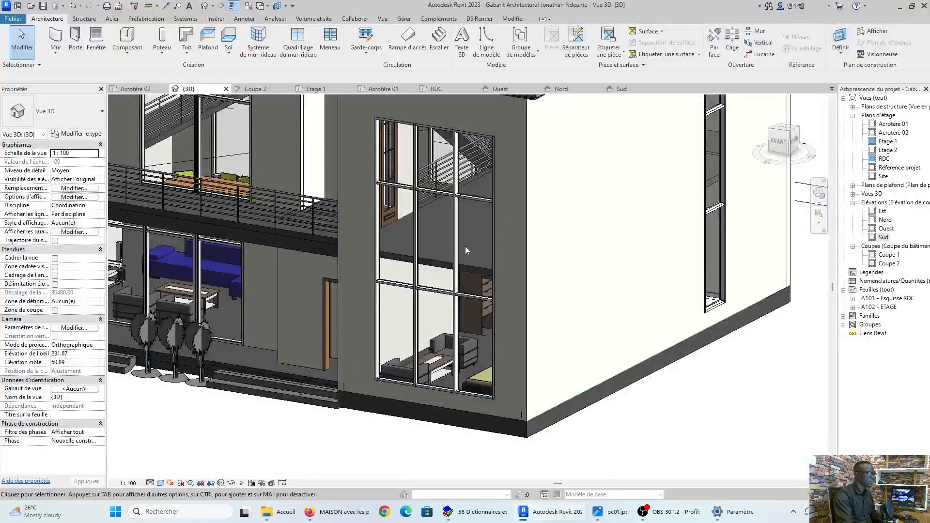
Step: Place a horizontal wall reveal (Profil en creux) near the base of the side wall and the adjoining front wall, meeting at their corner
{"action": "scroll", "coordinate": [466, 248], "scroll_direction": "down", "scroll_amount": 3}
{"action": "scroll", "coordinate": [471, 258], "scroll_direction": "up", "scroll_amount": 2}
{"action": "middle_click_drag", "start_coordinate": [480, 301], "coordinate": [430, 275], "text": "shift"}
{"action": "scroll", "coordinate": [442, 312], "scroll_direction": "down", "scroll_amount": 2}
{"action": "scroll", "coordinate": [430, 270], "scroll_direction": "up", "scroll_amount": 2}
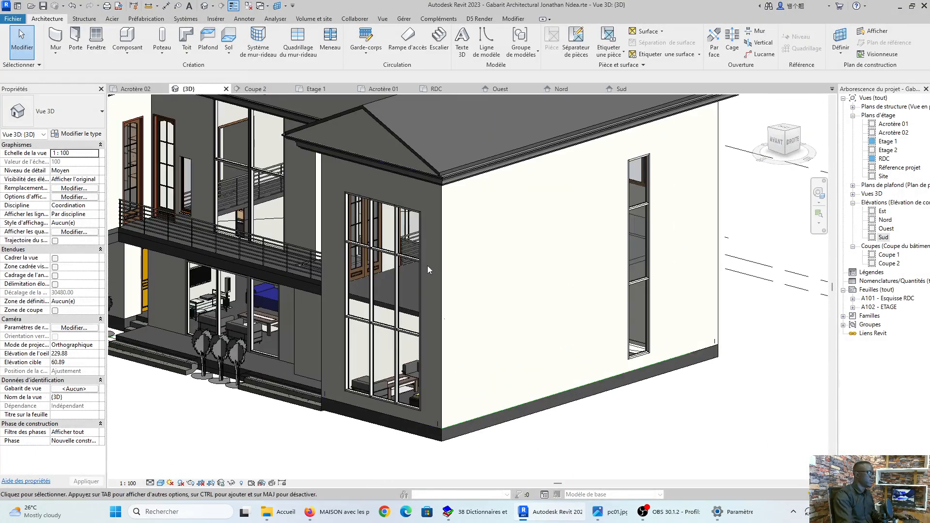
{"action": "left_click", "coordinate": [53, 21]}
{"action": "left_click", "coordinate": [57, 56]}
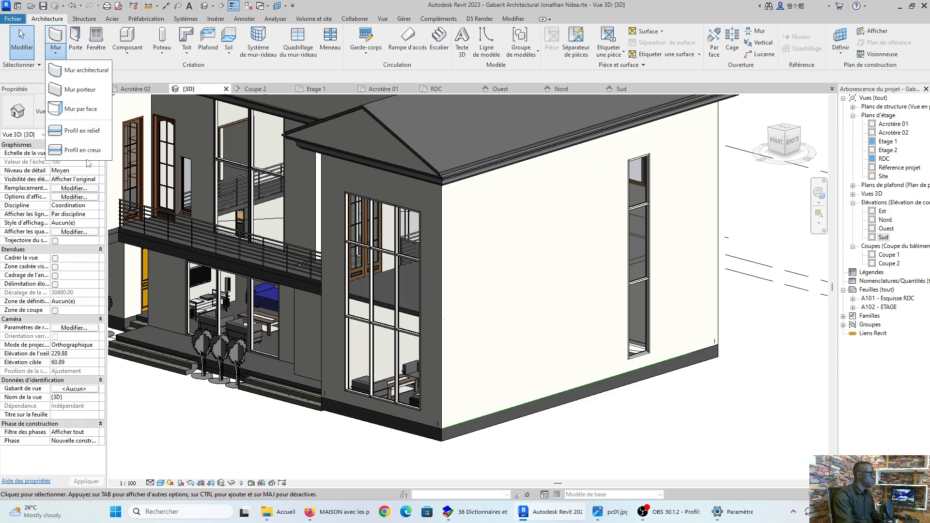
{"action": "left_click", "coordinate": [66, 154]}
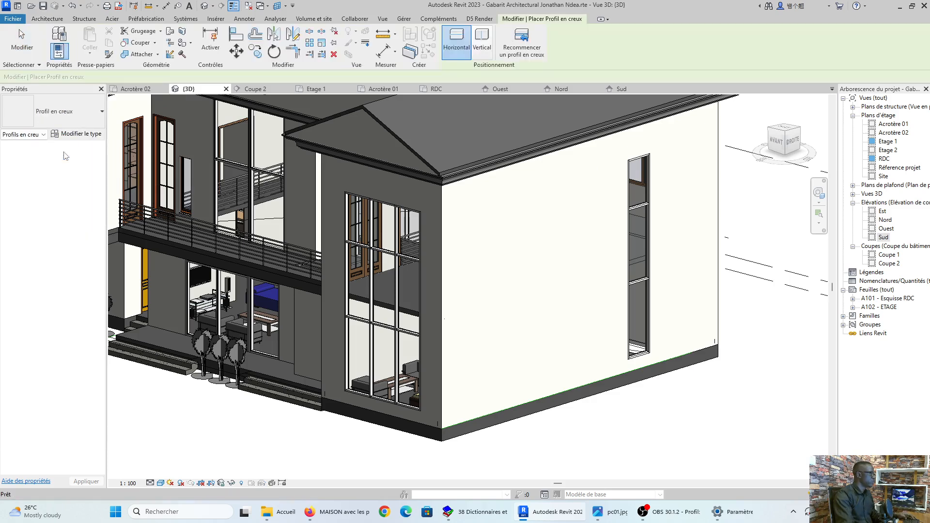
{"action": "scroll", "coordinate": [441, 429], "scroll_direction": "up", "scroll_amount": 4}
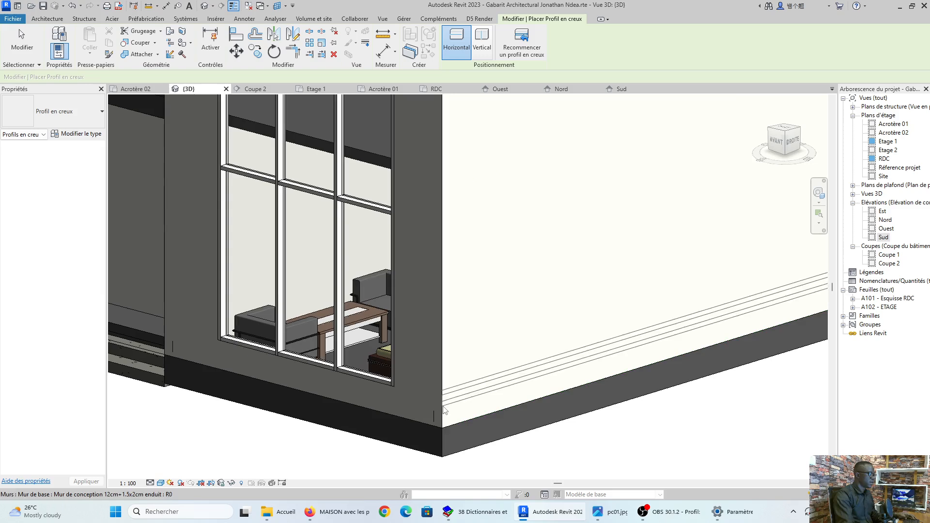
{"action": "left_click", "coordinate": [443, 408]}
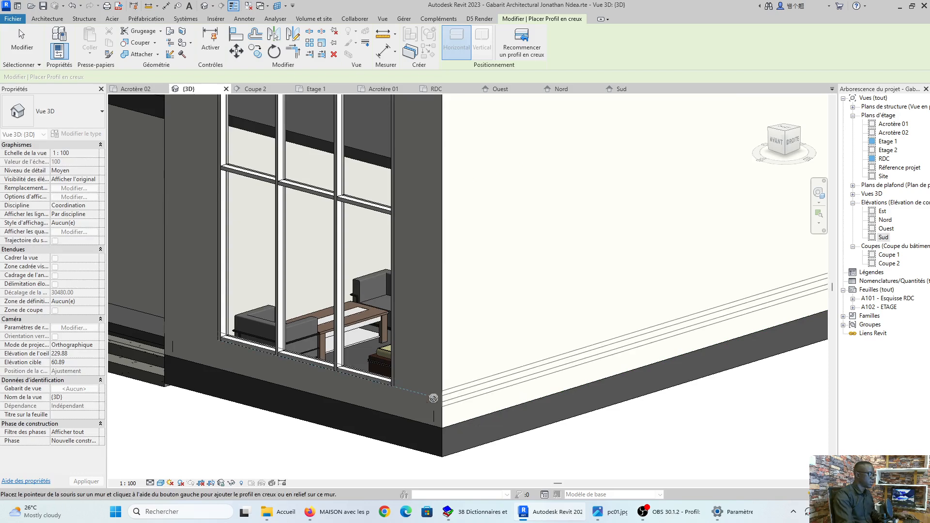
{"action": "left_click", "coordinate": [434, 398]}
{"action": "scroll", "coordinate": [442, 397], "scroll_direction": "down", "scroll_amount": 2}
{"action": "scroll", "coordinate": [457, 413], "scroll_direction": "up", "scroll_amount": 2}
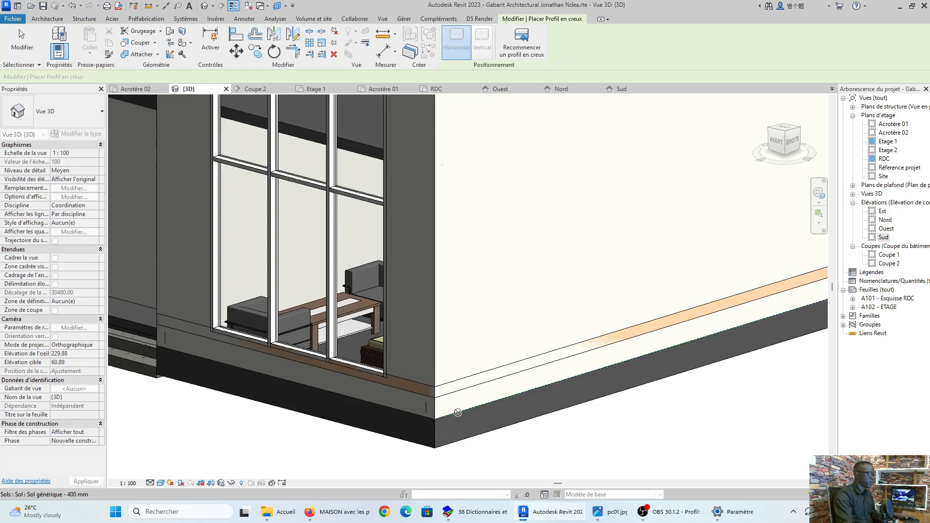
{"action": "key", "text": "Escape"}
Step: Change the reveal type's profile to M_Profil en creux-Assise de briques : 1 Brique
{"action": "scroll", "coordinate": [458, 412], "scroll_direction": "down", "scroll_amount": 3}
{"action": "scroll", "coordinate": [518, 444], "scroll_direction": "up", "scroll_amount": 3}
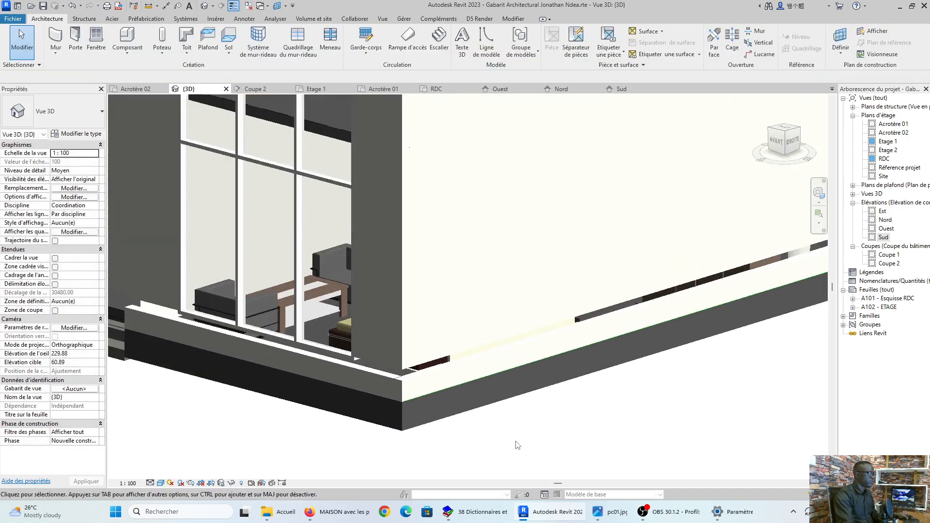
{"action": "middle_click_drag", "start_coordinate": [453, 421], "coordinate": [563, 397], "text": "shift"}
{"action": "scroll", "coordinate": [602, 293], "scroll_direction": "up", "scroll_amount": 3}
{"action": "middle_click_drag", "start_coordinate": [603, 319], "coordinate": [511, 364], "text": "shift"}
{"action": "scroll", "coordinate": [530, 334], "scroll_direction": "down", "scroll_amount": 3}
{"action": "scroll", "coordinate": [359, 453], "scroll_direction": "up", "scroll_amount": 2}
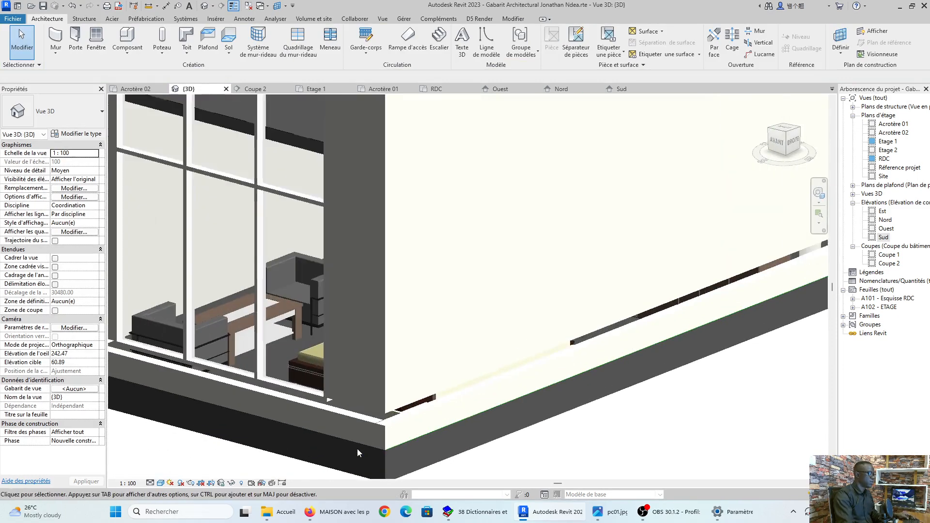
{"action": "scroll", "coordinate": [359, 453], "scroll_direction": "up", "scroll_amount": 1}
{"action": "middle_click_drag", "start_coordinate": [400, 430], "coordinate": [441, 406]}
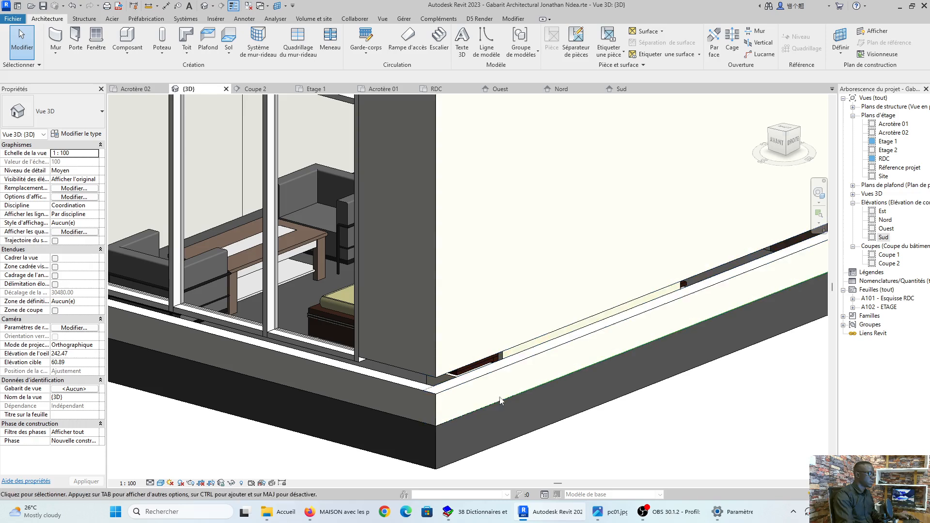
{"action": "left_click", "coordinate": [437, 392]}
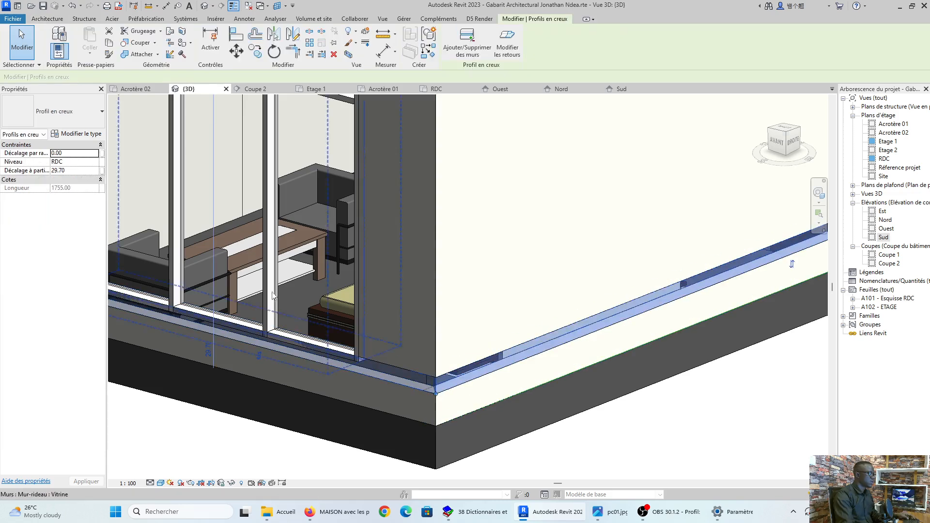
{"action": "left_click", "coordinate": [76, 135]}
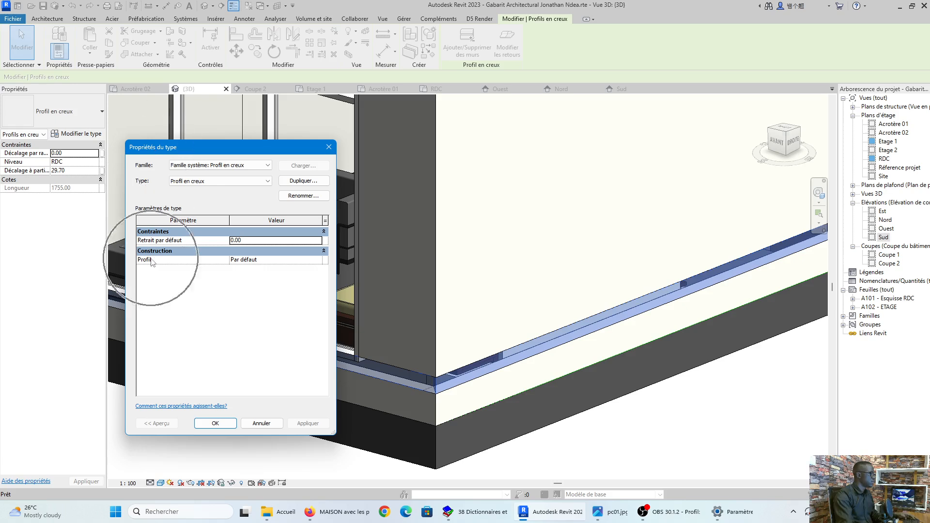
{"action": "left_click", "coordinate": [320, 264]}
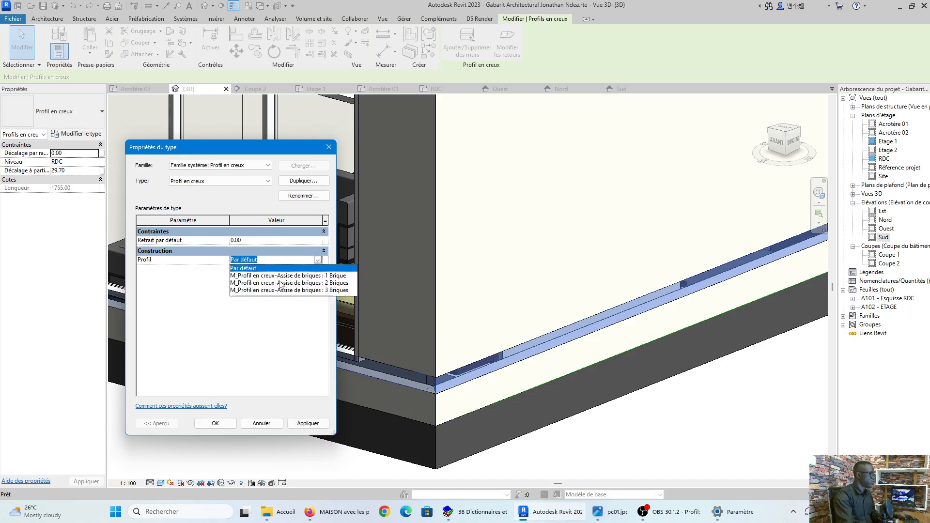
{"action": "left_click", "coordinate": [330, 276]}
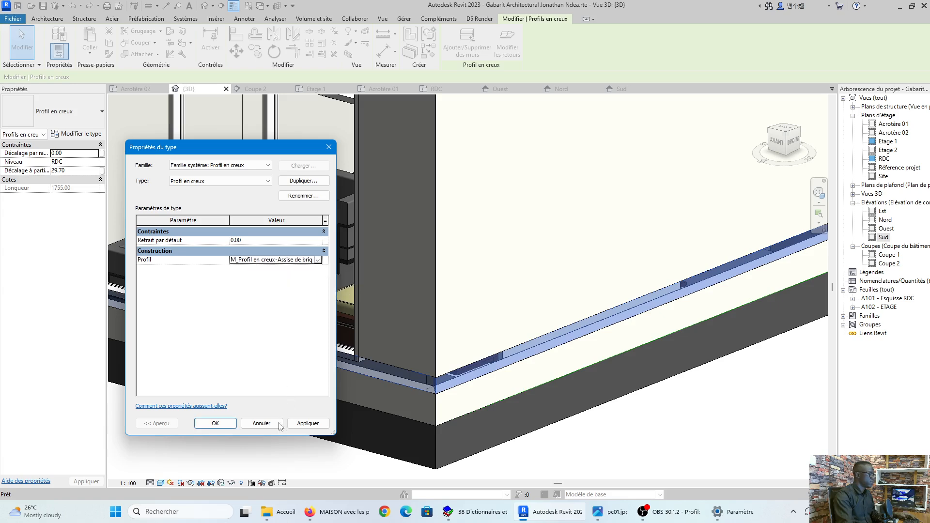
{"action": "left_click", "coordinate": [208, 423]}
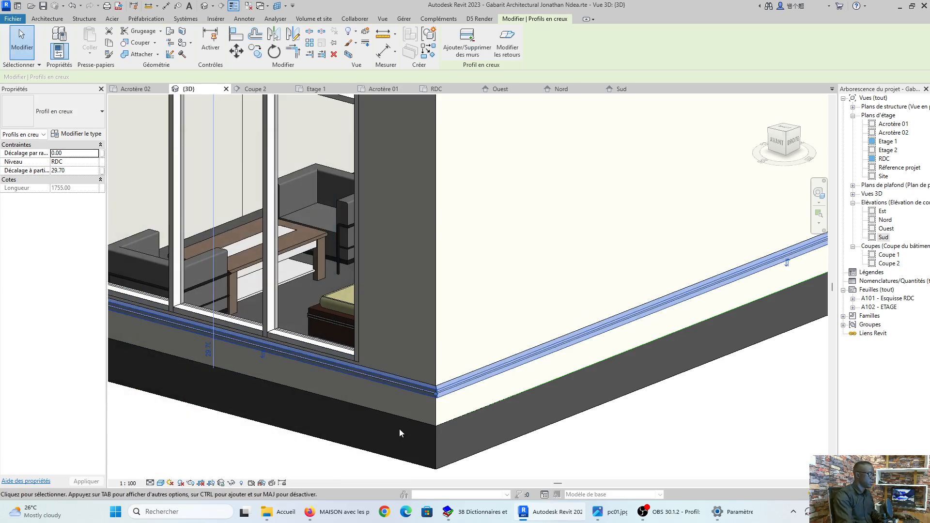
{"action": "key", "text": "Escape"}
Step: Set the offset from level RDC to 25 for the reveal at the base of the walls
{"action": "scroll", "coordinate": [492, 442], "scroll_direction": "up", "scroll_amount": 3}
{"action": "scroll", "coordinate": [481, 444], "scroll_direction": "down", "scroll_amount": 3}
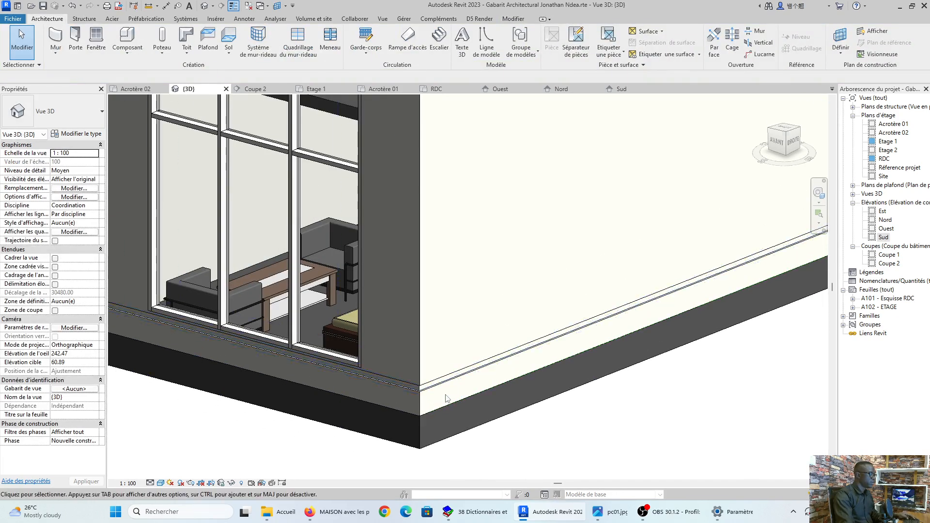
{"action": "scroll", "coordinate": [446, 399], "scroll_direction": "up", "scroll_amount": 3}
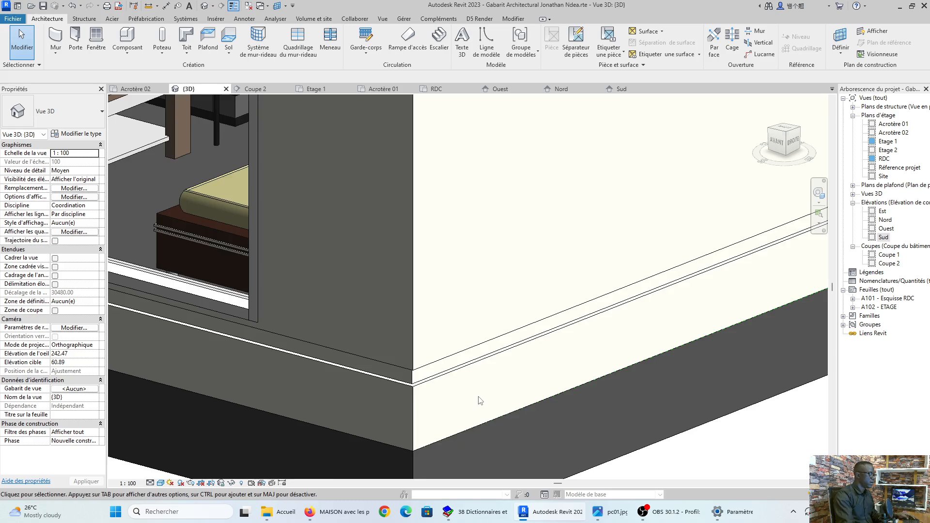
{"action": "scroll", "coordinate": [480, 400], "scroll_direction": "down", "scroll_amount": 2}
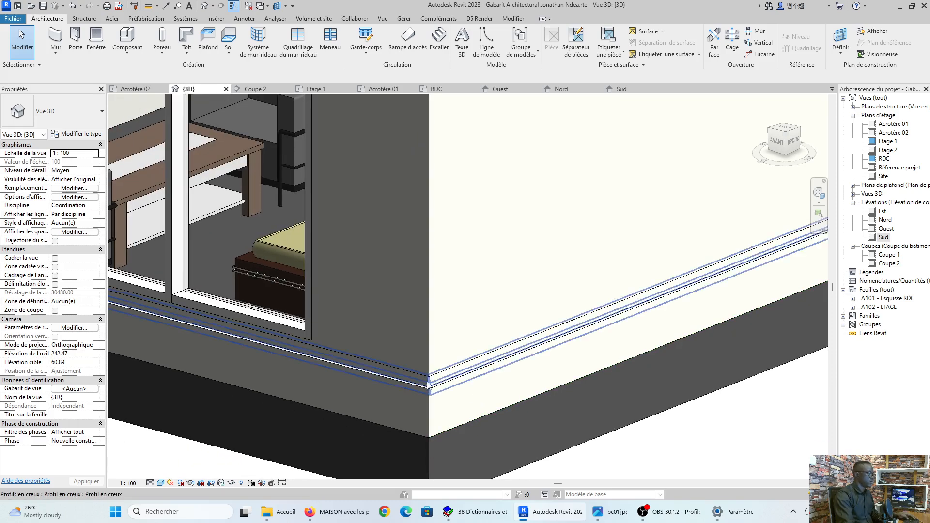
{"action": "scroll", "coordinate": [429, 386], "scroll_direction": "down", "scroll_amount": 2}
{"action": "scroll", "coordinate": [443, 382], "scroll_direction": "up", "scroll_amount": 1}
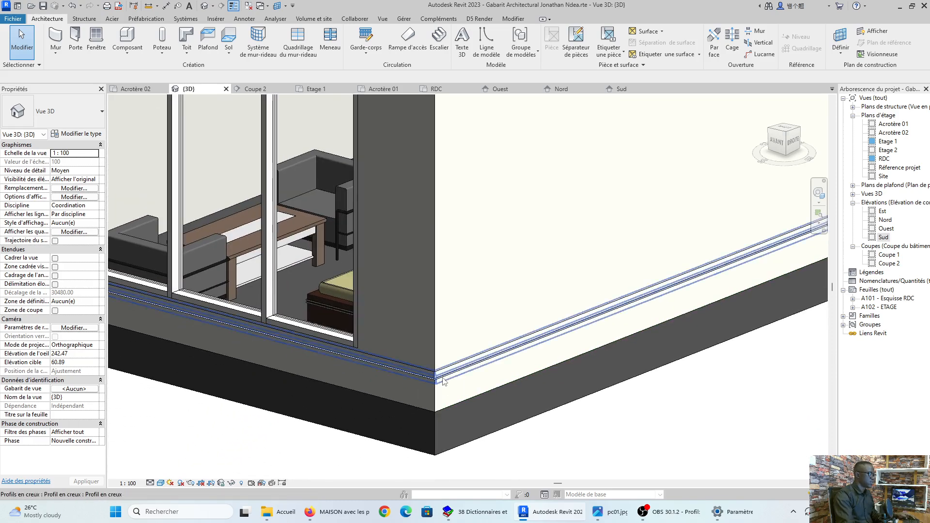
{"action": "left_click", "coordinate": [442, 382]}
{"action": "scroll", "coordinate": [499, 394], "scroll_direction": "down", "scroll_amount": 1}
{"action": "scroll", "coordinate": [499, 395], "scroll_direction": "up", "scroll_amount": 1}
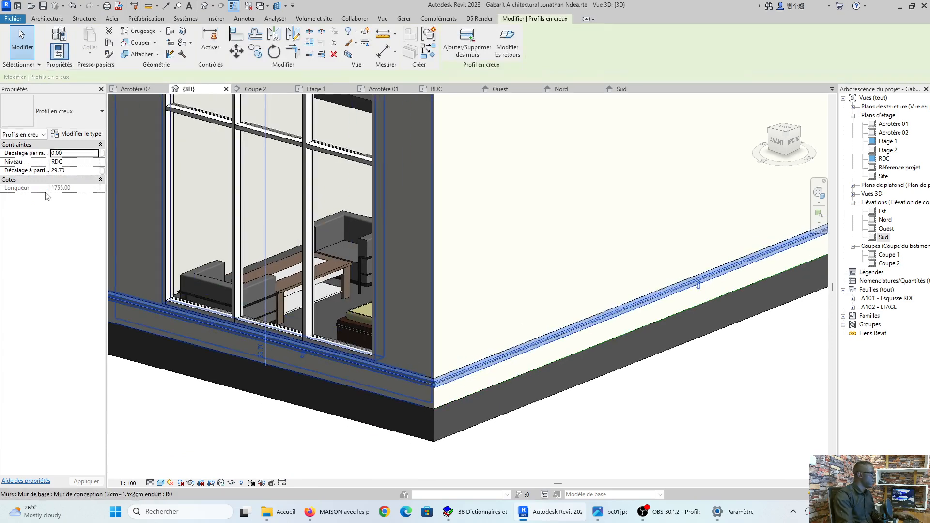
{"action": "left_click", "coordinate": [64, 173]}
{"action": "left_click", "coordinate": [60, 176]}
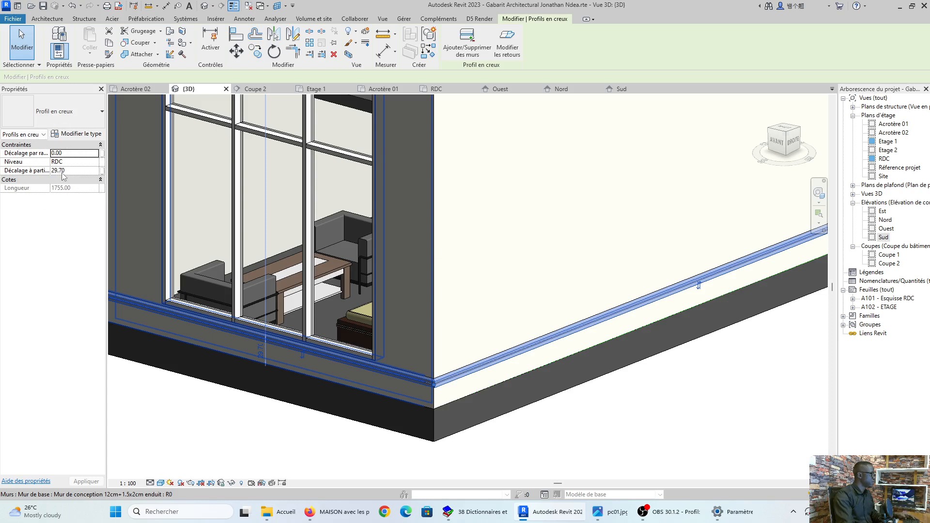
{"action": "scroll", "coordinate": [450, 409], "scroll_direction": "up", "scroll_amount": 5}
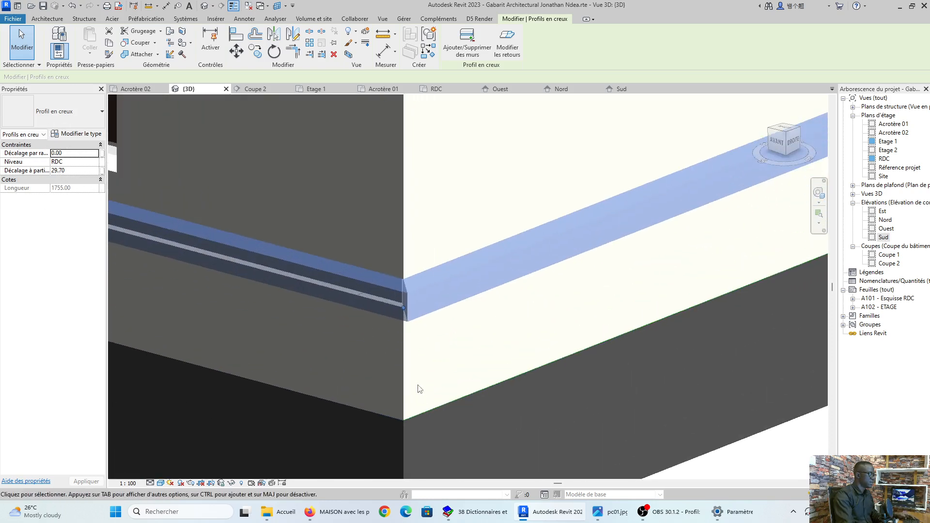
{"action": "scroll", "coordinate": [426, 412], "scroll_direction": "down", "scroll_amount": 2}
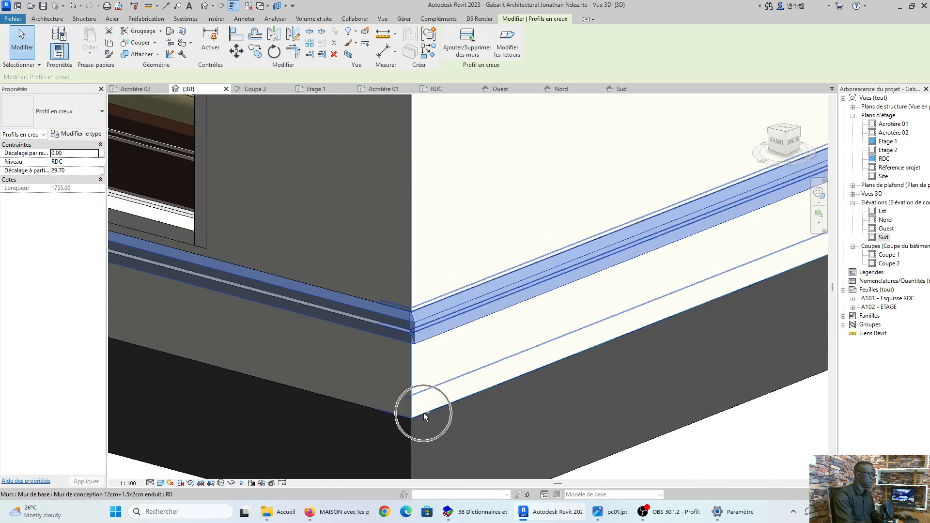
{"action": "key", "text": "ctrl"}
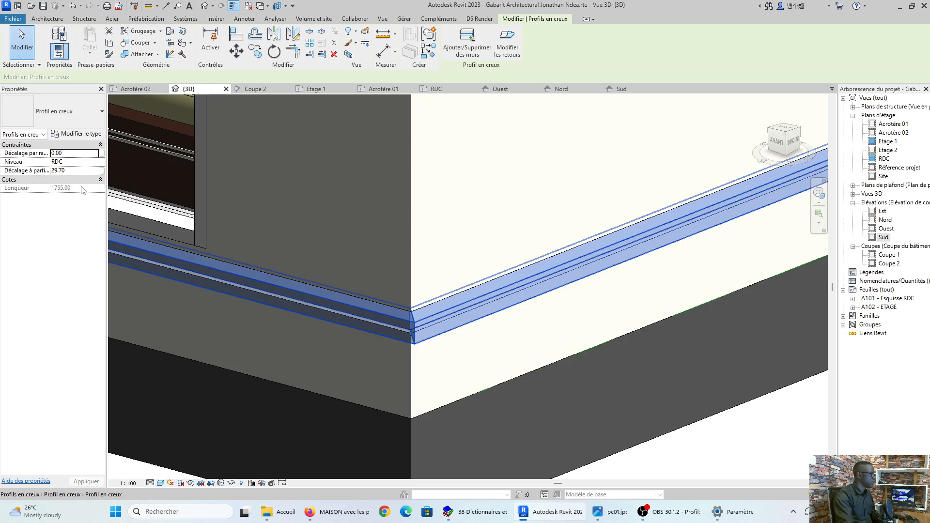
{"action": "left_click", "coordinate": [78, 171]}
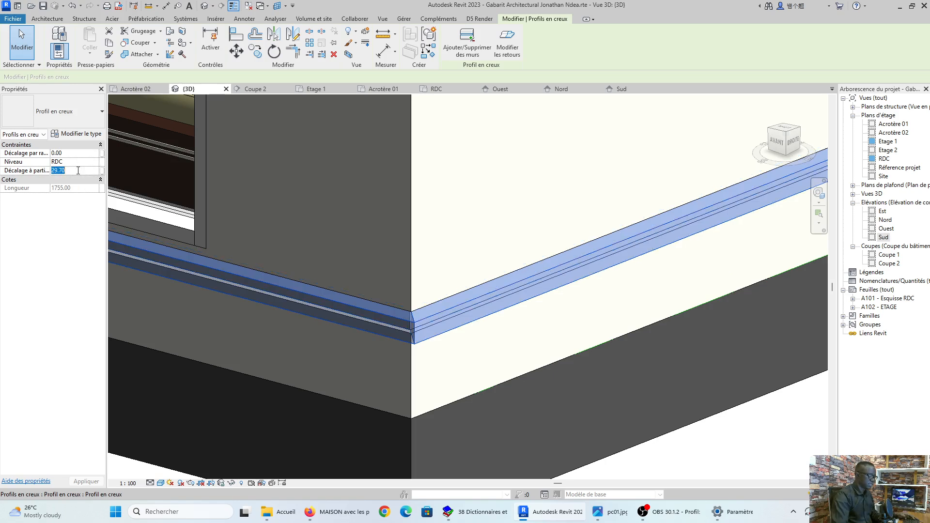
{"action": "type", "text": "25"}
{"action": "key", "text": "Return"}
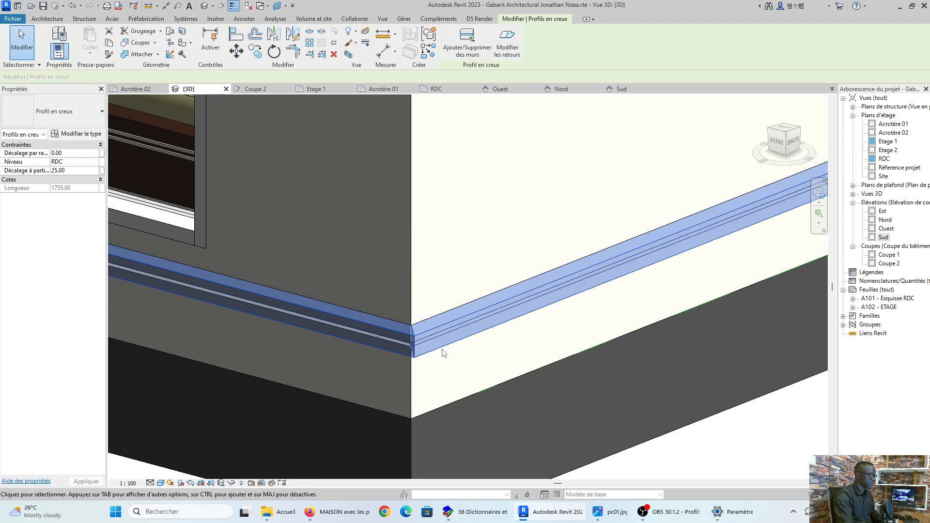
Step: Open the Sud elevation at the reveal below the tall glazed window, keeping the reveal selected
{"action": "scroll", "coordinate": [498, 326], "scroll_direction": "down", "scroll_amount": 6}
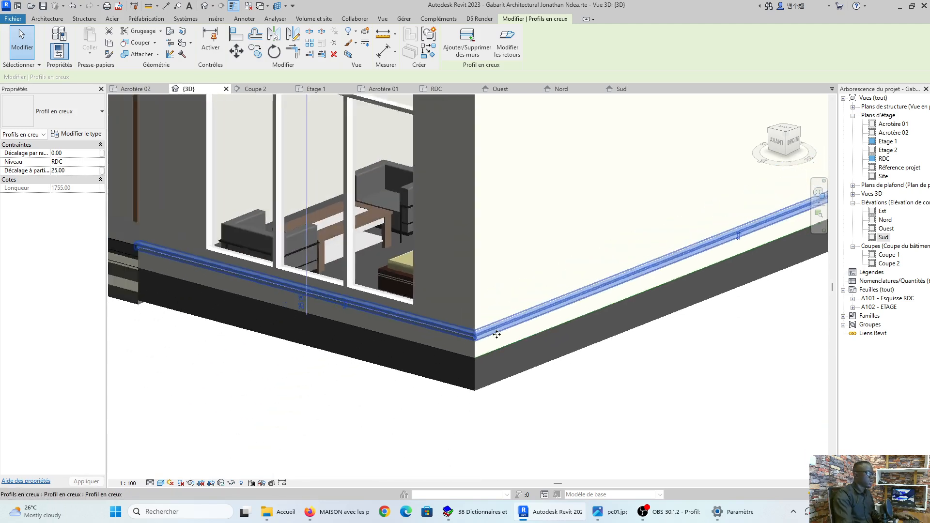
{"action": "scroll", "coordinate": [469, 337], "scroll_direction": "down", "scroll_amount": 5}
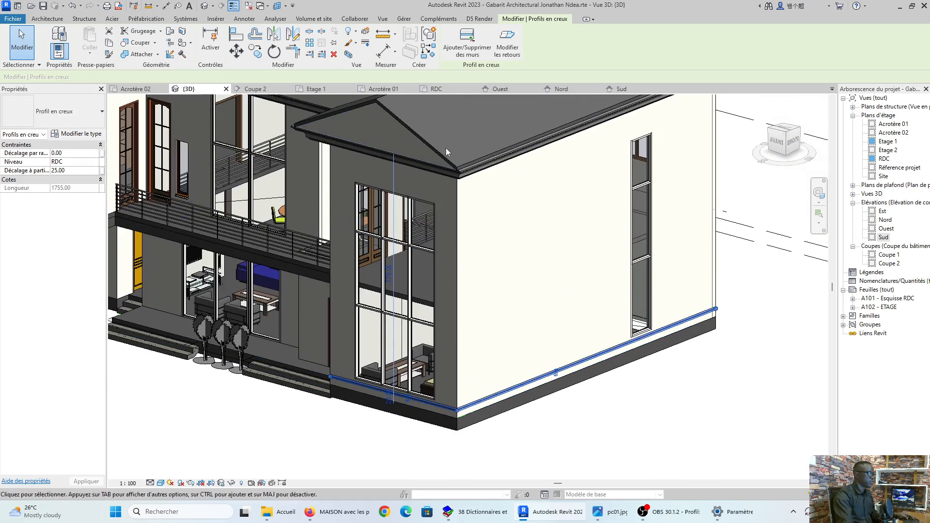
{"action": "scroll", "coordinate": [448, 228], "scroll_direction": "up", "scroll_amount": 3}
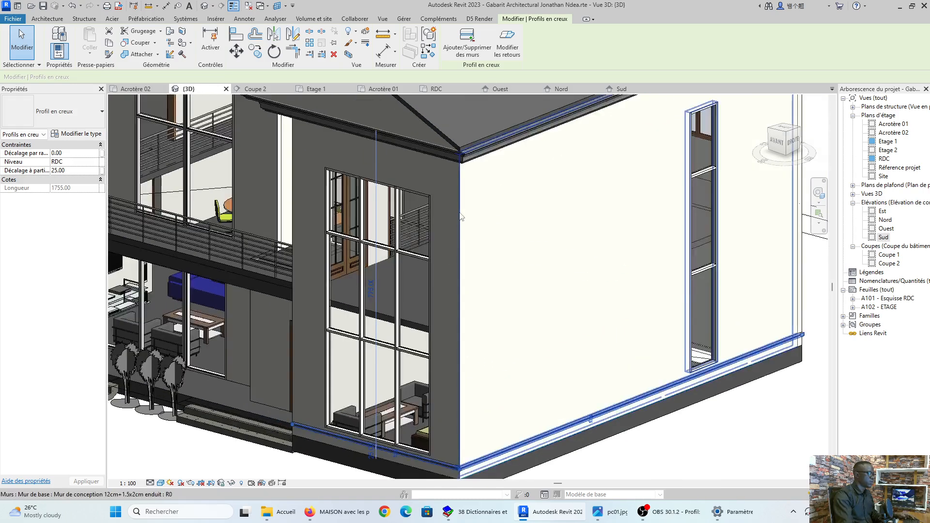
{"action": "scroll", "coordinate": [461, 217], "scroll_direction": "down", "scroll_amount": 2}
{"action": "scroll", "coordinate": [454, 230], "scroll_direction": "up", "scroll_amount": 1}
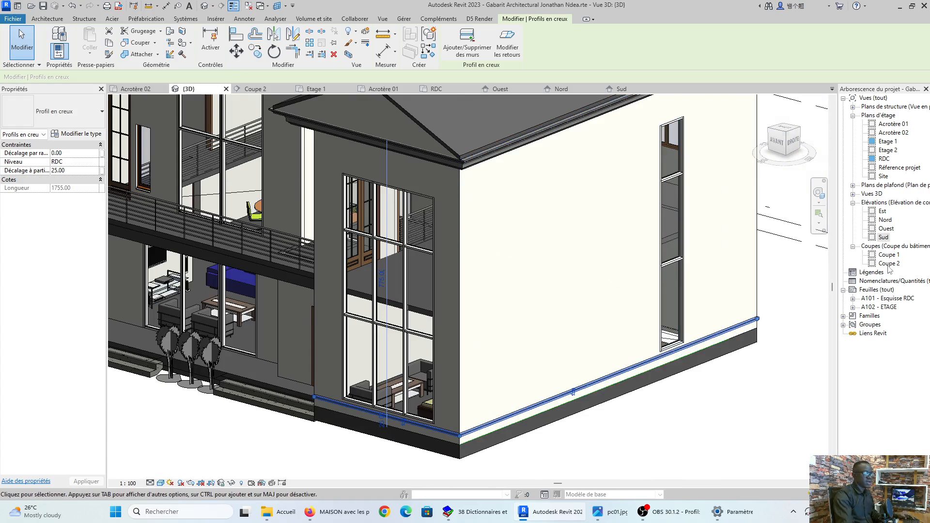
{"action": "double_click", "coordinate": [884, 237]}
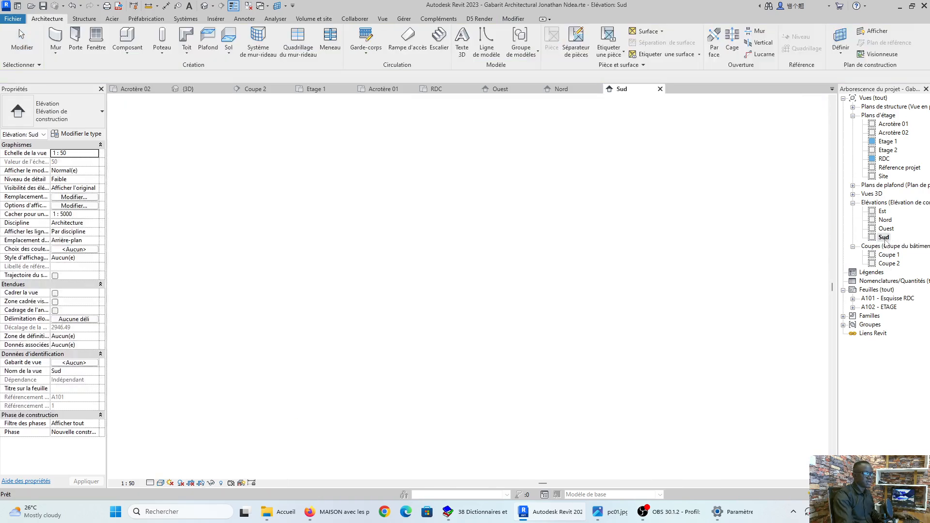
{"action": "scroll", "coordinate": [702, 291], "scroll_direction": "down", "scroll_amount": 2}
{"action": "scroll", "coordinate": [470, 359], "scroll_direction": "up", "scroll_amount": 5}
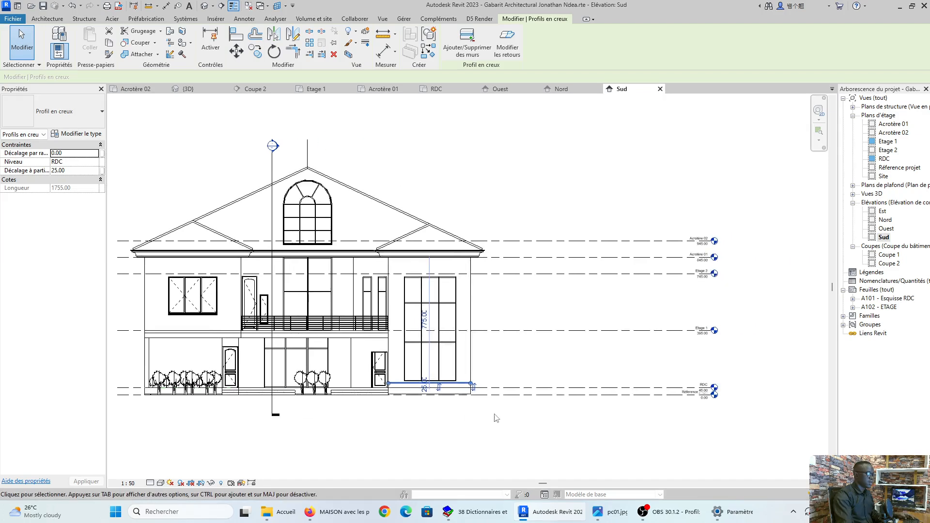
{"action": "scroll", "coordinate": [470, 359], "scroll_direction": "up", "scroll_amount": 3}
{"action": "scroll", "coordinate": [452, 409], "scroll_direction": "down", "scroll_amount": 1}
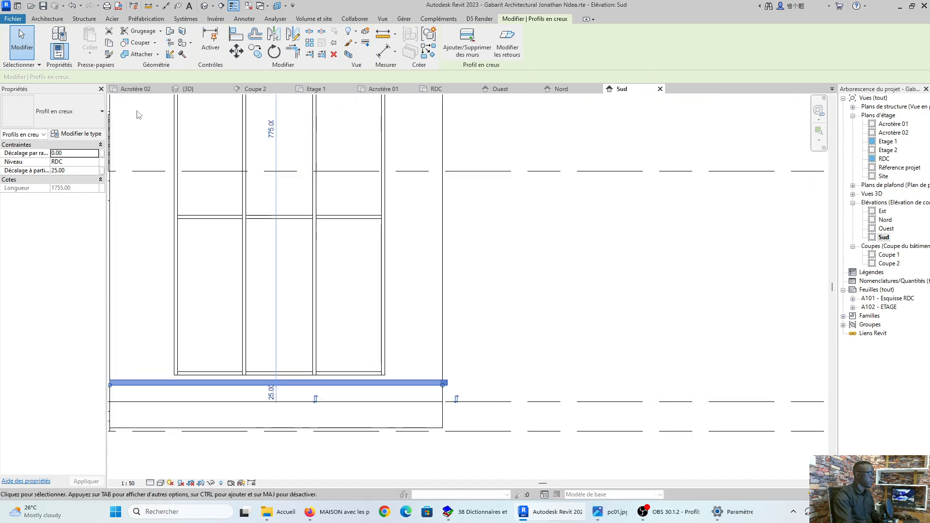
Step: Copy the selected reveal upward repeatedly at 25 spacing along the wall edge, from the base to just above level Etage 1
{"action": "left_click", "coordinate": [260, 54]}
{"action": "scroll", "coordinate": [446, 410], "scroll_direction": "up", "scroll_amount": 3}
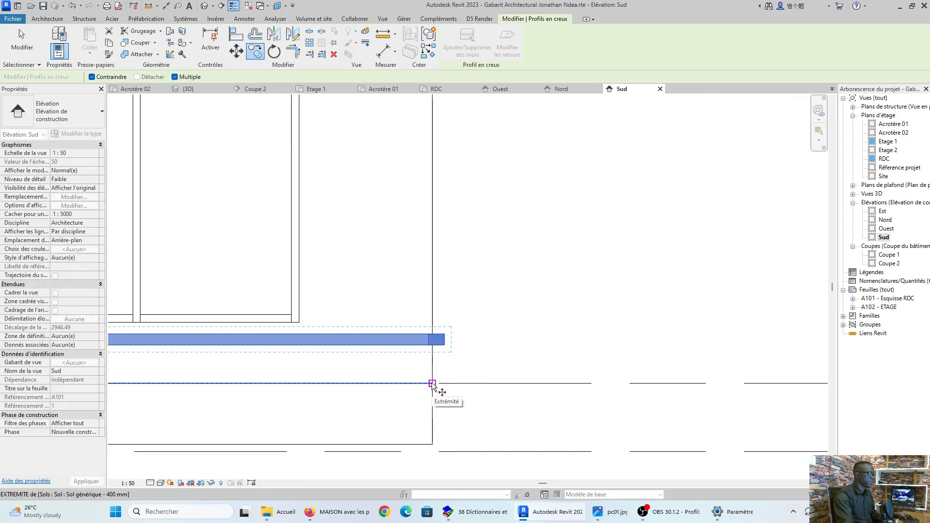
{"action": "left_click", "coordinate": [432, 383]}
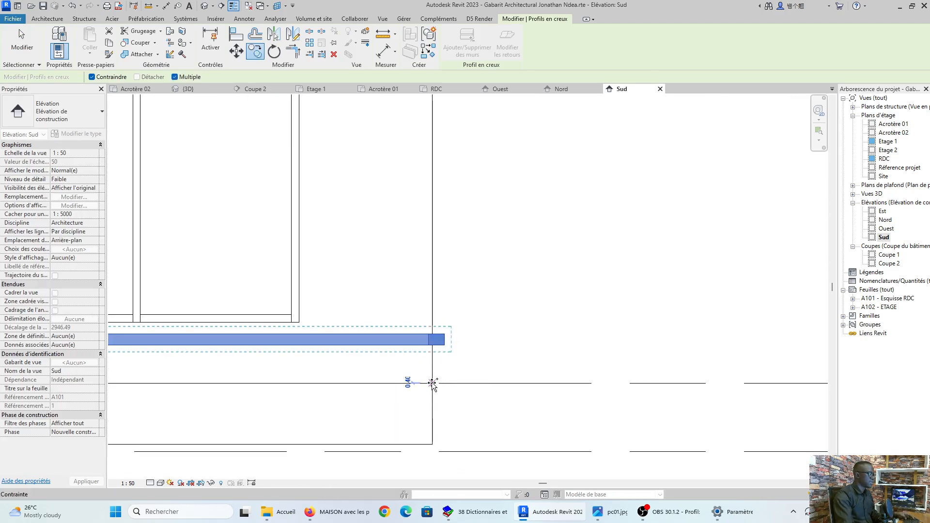
{"action": "left_click", "coordinate": [432, 346]}
{"action": "left_click", "coordinate": [431, 307]}
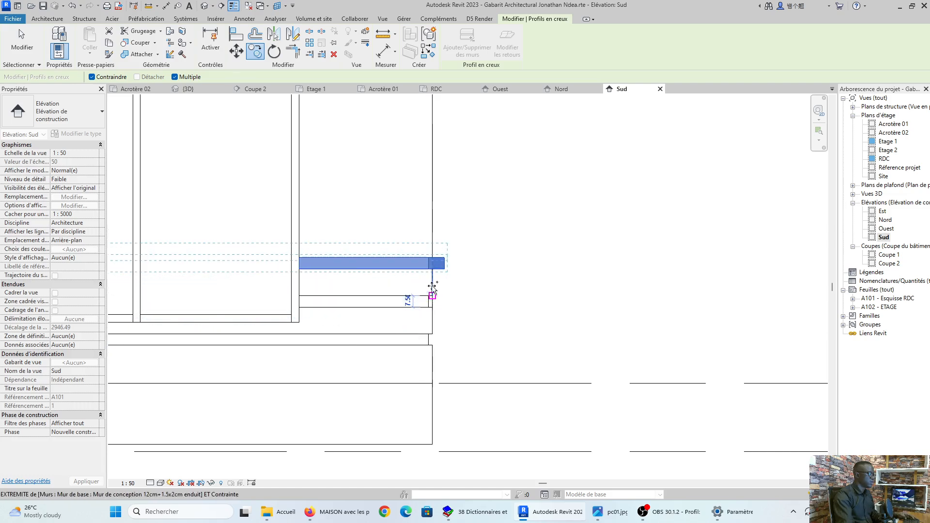
{"action": "left_click", "coordinate": [432, 290]}
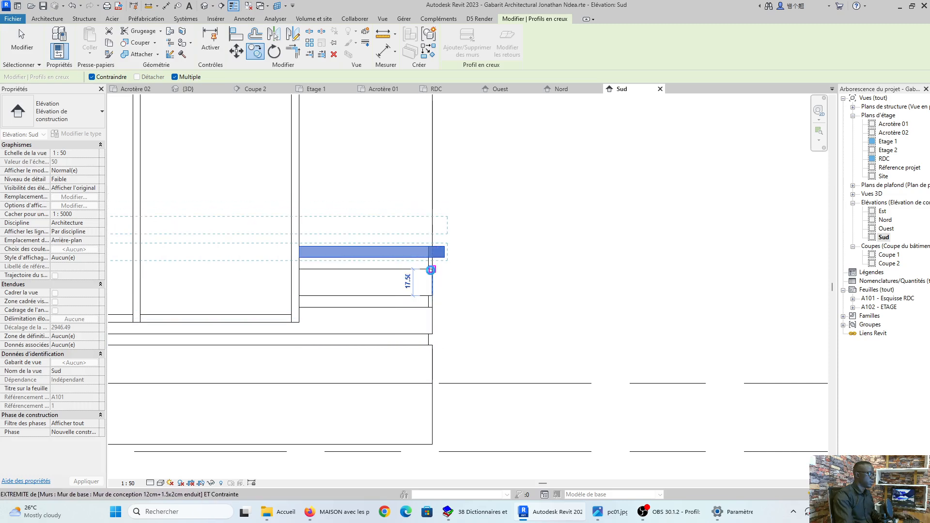
{"action": "left_click", "coordinate": [432, 270]}
{"action": "left_click", "coordinate": [432, 231]}
{"action": "scroll", "coordinate": [433, 228], "scroll_direction": "down", "scroll_amount": 2}
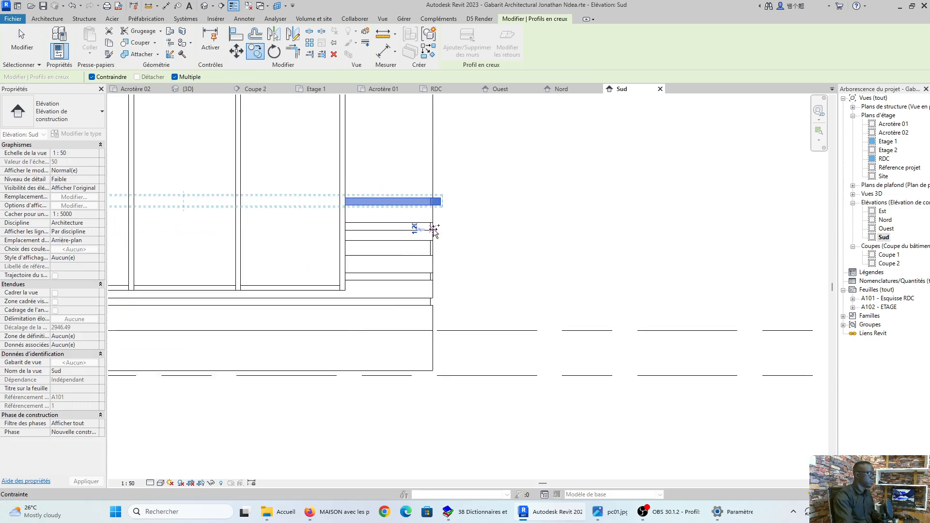
{"action": "middle_click_drag", "start_coordinate": [433, 231], "coordinate": [433, 291]}
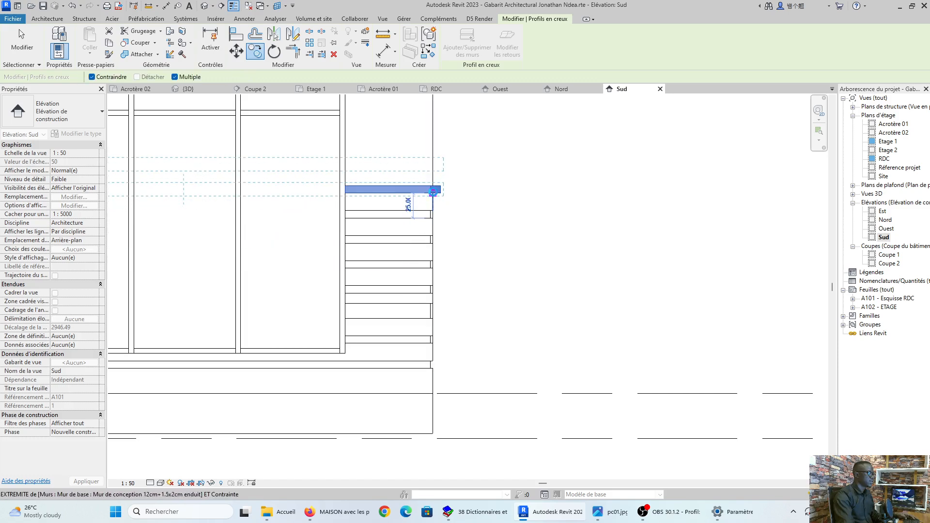
{"action": "scroll", "coordinate": [432, 191], "scroll_direction": "down", "scroll_amount": 2}
{"action": "middle_click_drag", "start_coordinate": [434, 193], "coordinate": [433, 306]}
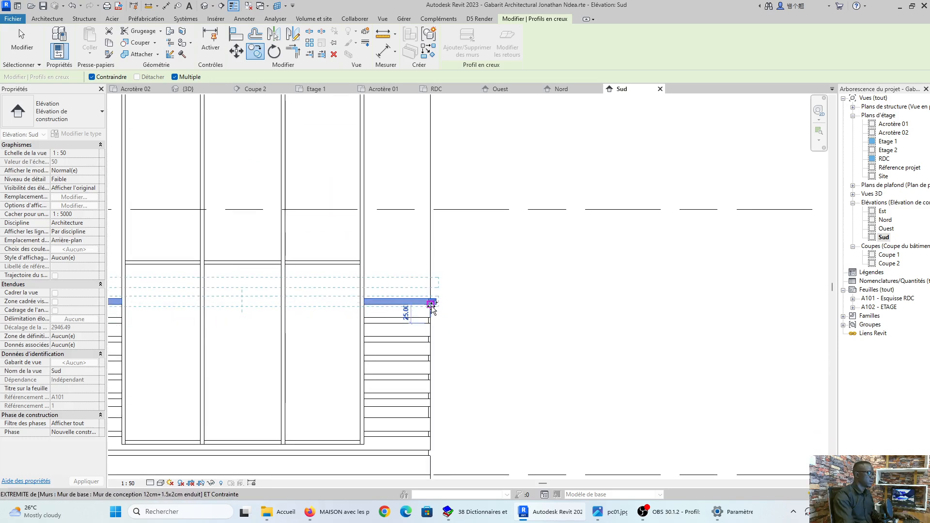
{"action": "scroll", "coordinate": [432, 303], "scroll_direction": "up", "scroll_amount": 1}
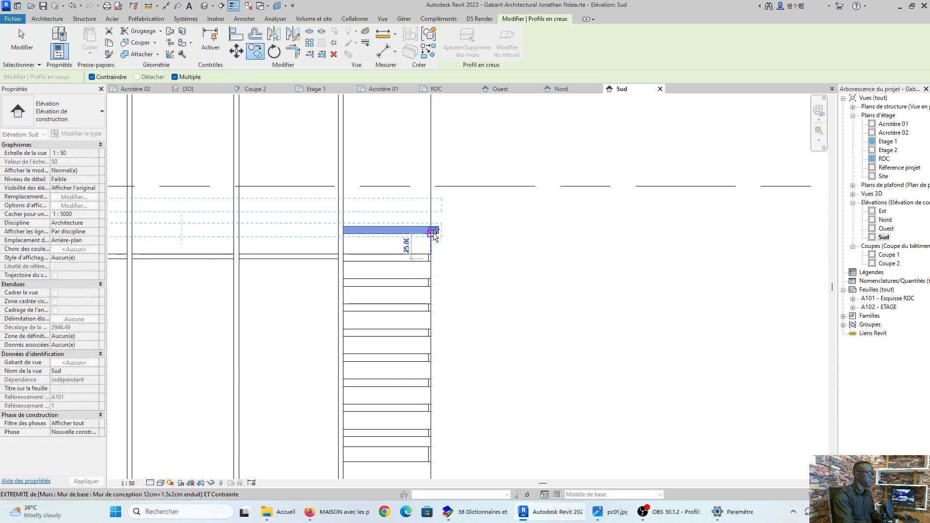
{"action": "left_click", "coordinate": [430, 208]}
{"action": "scroll", "coordinate": [431, 208], "scroll_direction": "down", "scroll_amount": 3}
{"action": "middle_click_drag", "start_coordinate": [436, 215], "coordinate": [437, 344]}
{"action": "scroll", "coordinate": [431, 324], "scroll_direction": "down", "scroll_amount": 4}
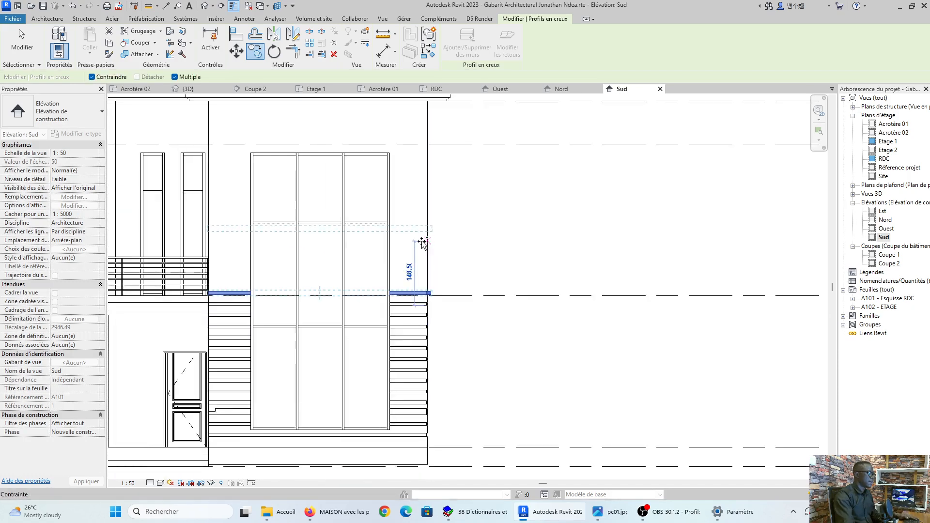
{"action": "key", "text": "Escape"}
{"action": "key", "text": "Escape"}
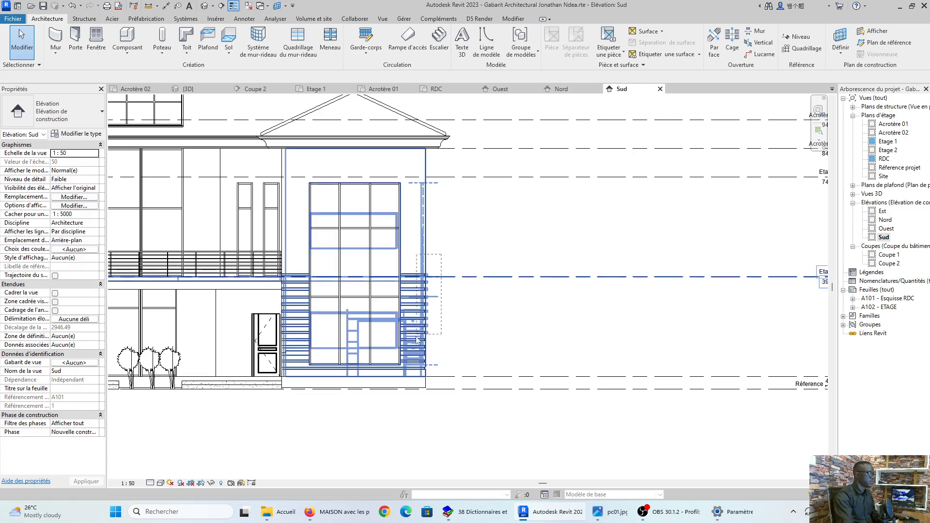
Step: Select the elements along the wall edge and filter the selection to the Profils en creux category only
{"action": "left_click", "coordinate": [415, 381]}
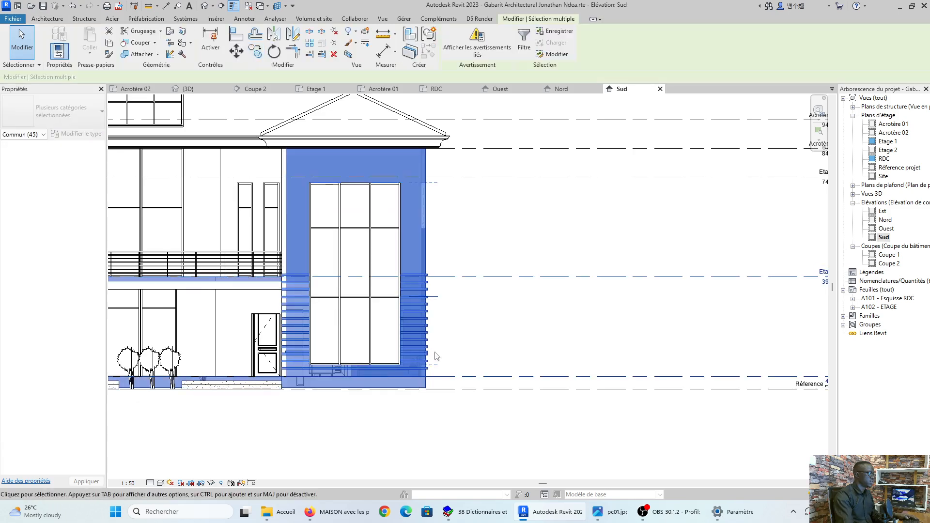
{"action": "left_click", "coordinate": [523, 41]}
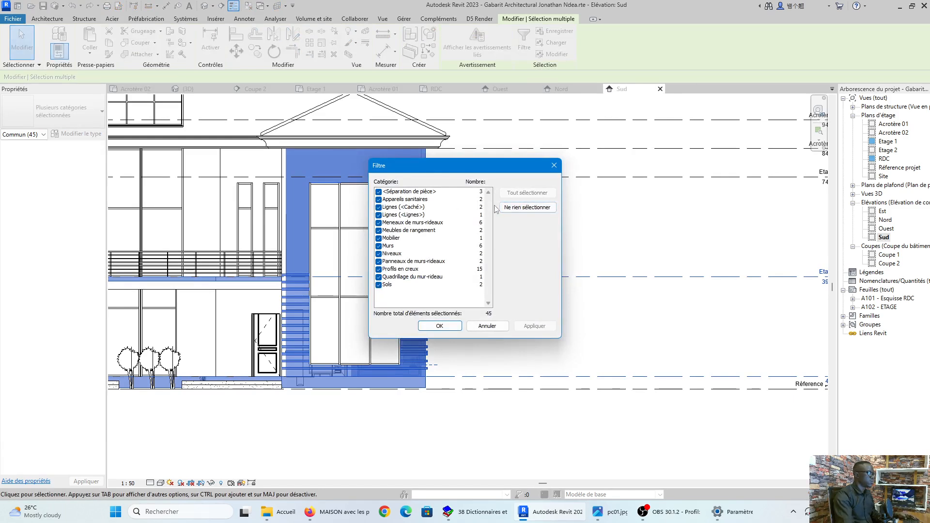
{"action": "left_click", "coordinate": [513, 208]}
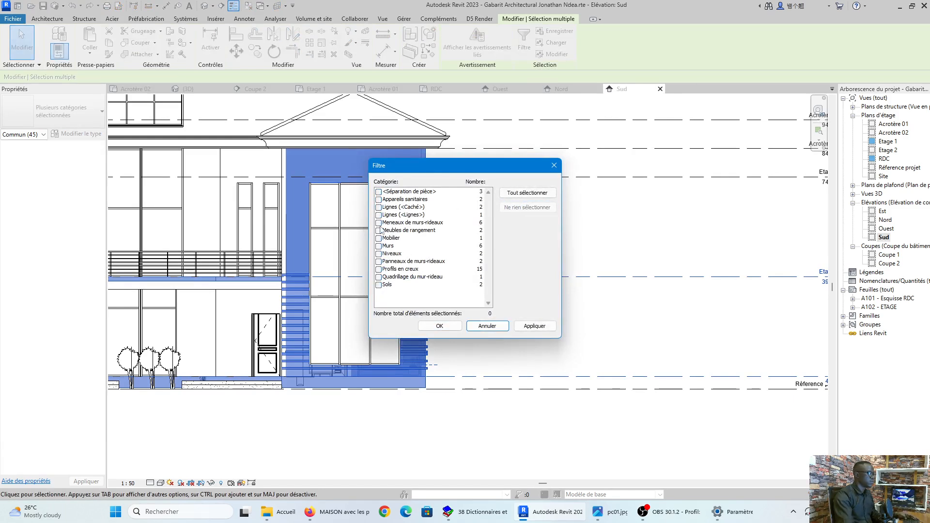
{"action": "left_click", "coordinate": [379, 270]}
{"action": "left_click", "coordinate": [440, 326]}
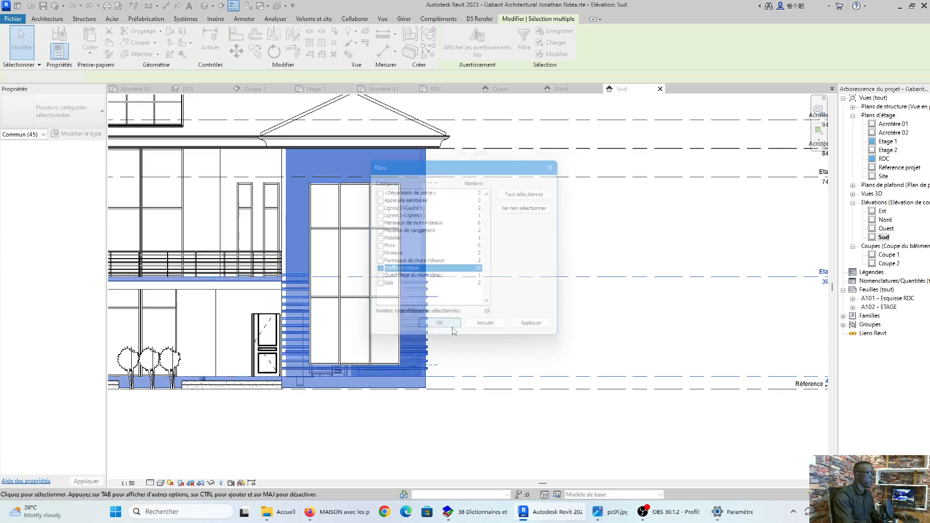
{"action": "scroll", "coordinate": [421, 364], "scroll_direction": "up", "scroll_amount": 3}
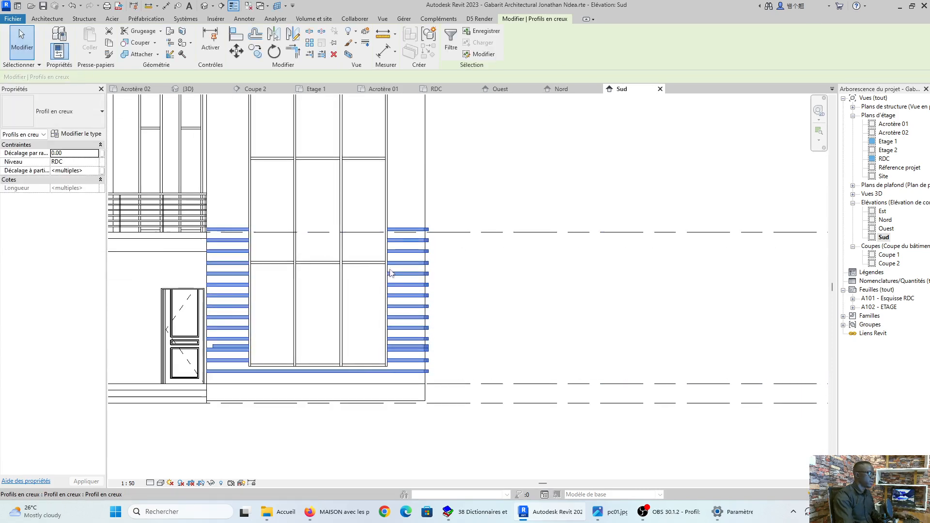
Step: Copy the selected reveals from level RDC to level Etage 1 and continue the pattern up to the roof cornice
{"action": "left_click", "coordinate": [255, 52]}
{"action": "left_click", "coordinate": [426, 384]}
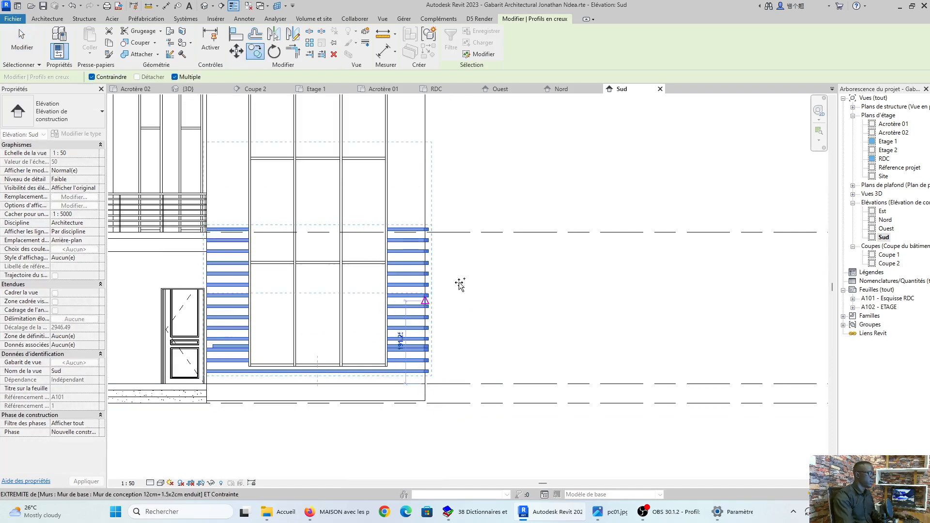
{"action": "left_click", "coordinate": [426, 232]}
{"action": "scroll", "coordinate": [426, 233], "scroll_direction": "down", "scroll_amount": 2}
{"action": "middle_click_drag", "start_coordinate": [429, 232], "coordinate": [429, 295]}
{"action": "scroll", "coordinate": [433, 192], "scroll_direction": "up", "scroll_amount": 1}
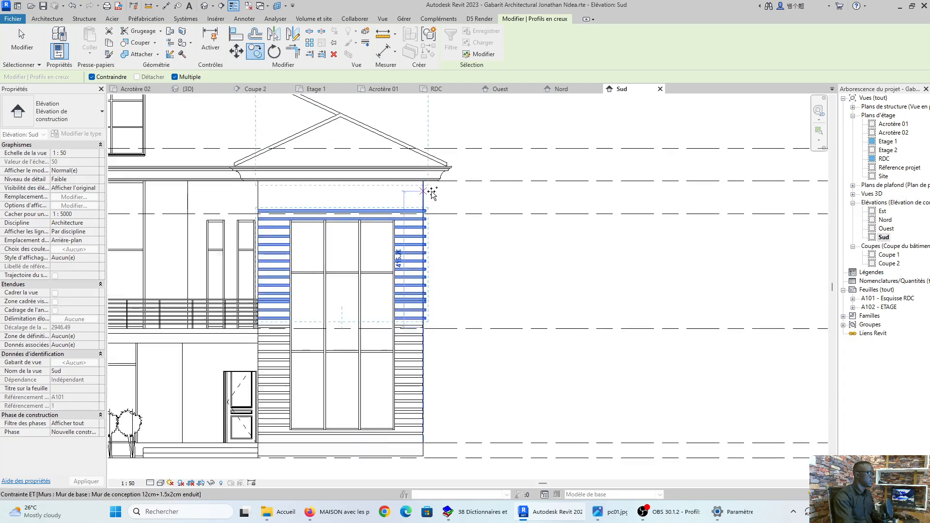
{"action": "scroll", "coordinate": [433, 192], "scroll_direction": "up", "scroll_amount": 2}
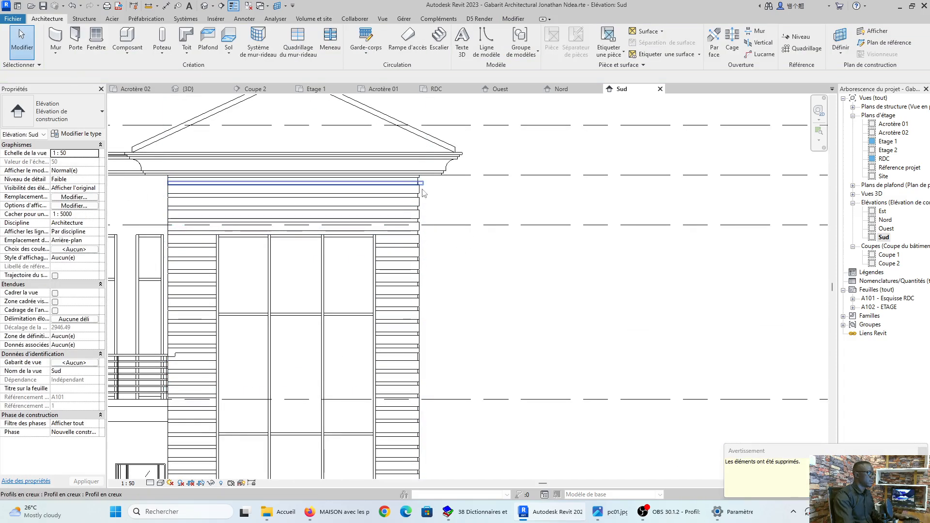
{"action": "left_click", "coordinate": [424, 186]}
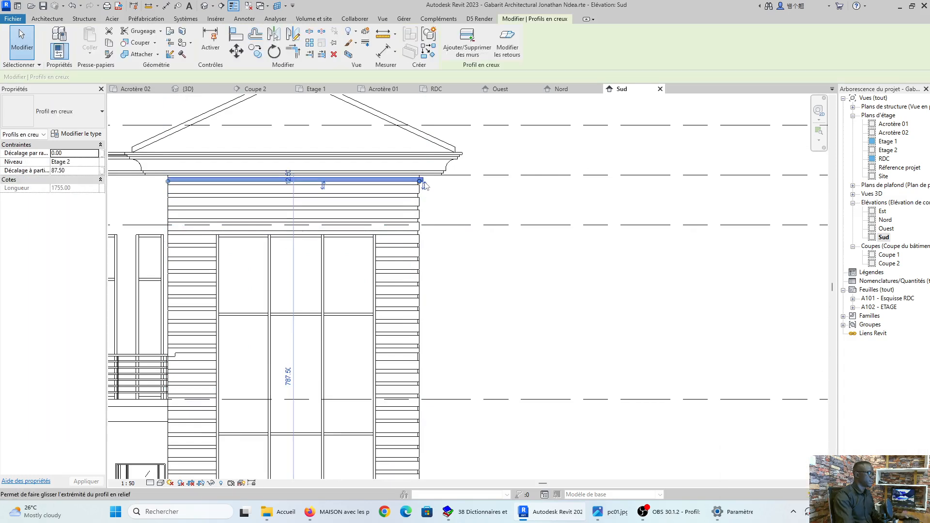
{"action": "key", "text": "Escape"}
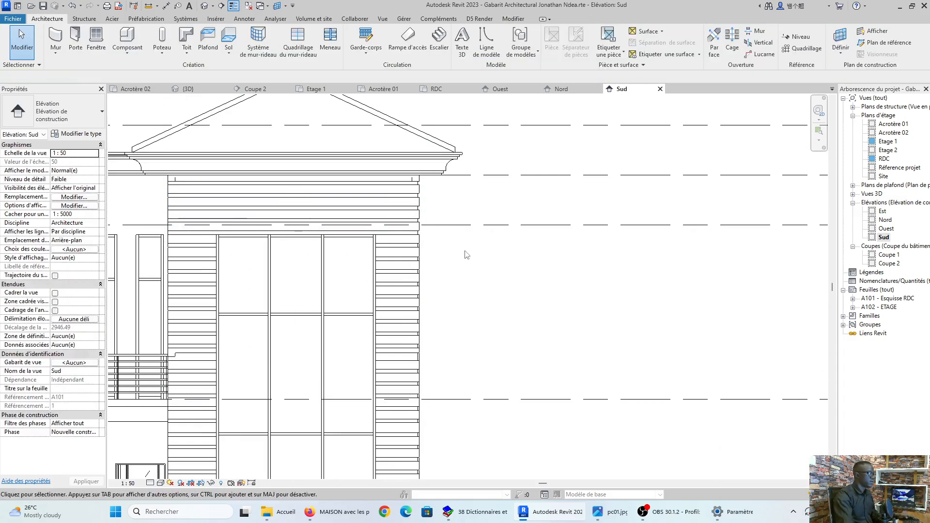
Step: Examine the repeated horizontal joints on the glazed front wall and the adjoining side wall in the {3D} view
{"action": "scroll", "coordinate": [466, 254], "scroll_direction": "down", "scroll_amount": 2}
{"action": "left_click", "coordinate": [188, 89]}
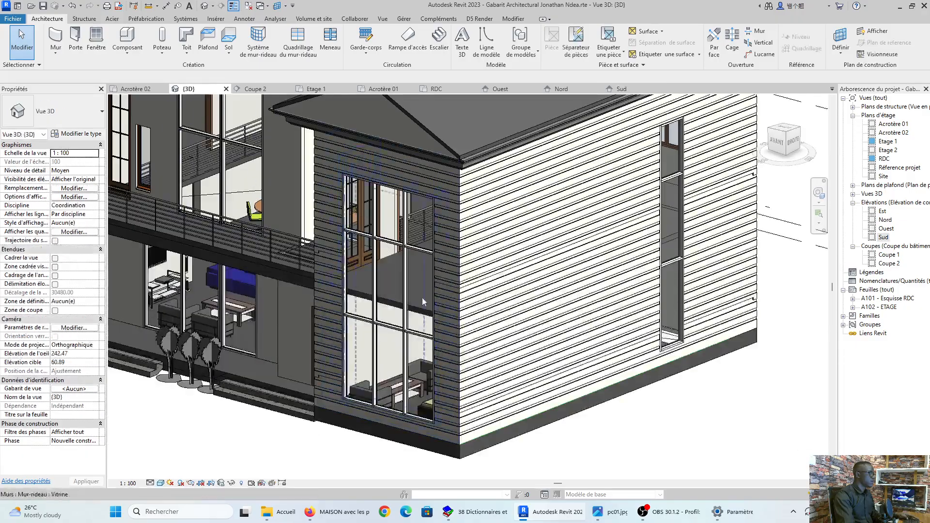
{"action": "scroll", "coordinate": [560, 357], "scroll_direction": "up", "scroll_amount": 3}
{"action": "scroll", "coordinate": [561, 358], "scroll_direction": "up", "scroll_amount": 2}
{"action": "scroll", "coordinate": [533, 411], "scroll_direction": "down", "scroll_amount": 3}
{"action": "scroll", "coordinate": [489, 457], "scroll_direction": "up", "scroll_amount": 3}
{"action": "middle_click_drag", "start_coordinate": [487, 454], "coordinate": [474, 475]}
{"action": "scroll", "coordinate": [465, 377], "scroll_direction": "up", "scroll_amount": 2}
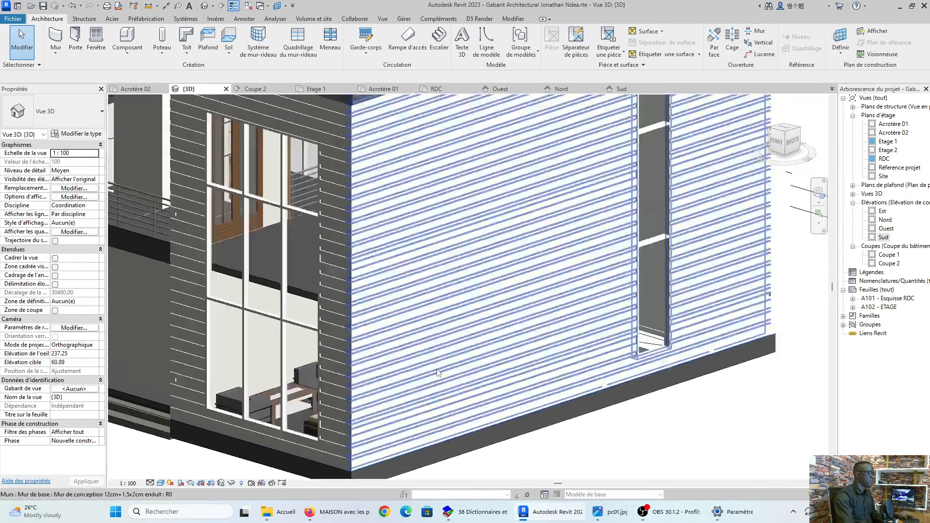